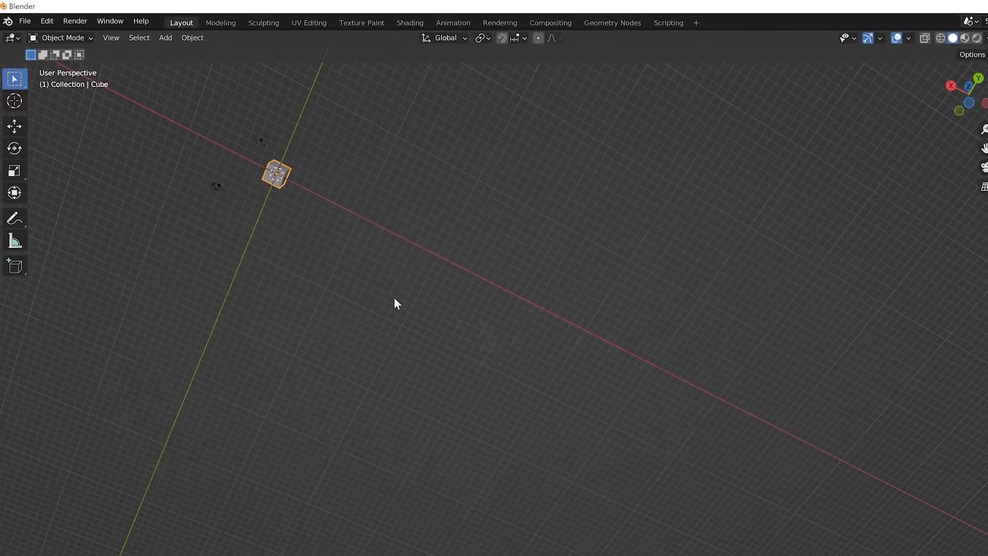
Step: Start a new General file to restore the default cube, camera and light scene
left_click(34, 24)
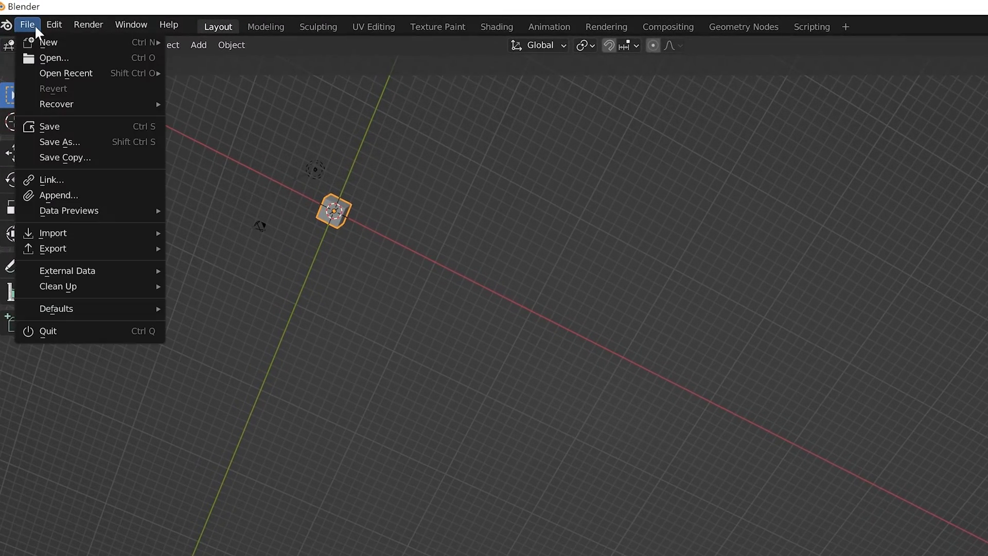
mouse_move(48, 42)
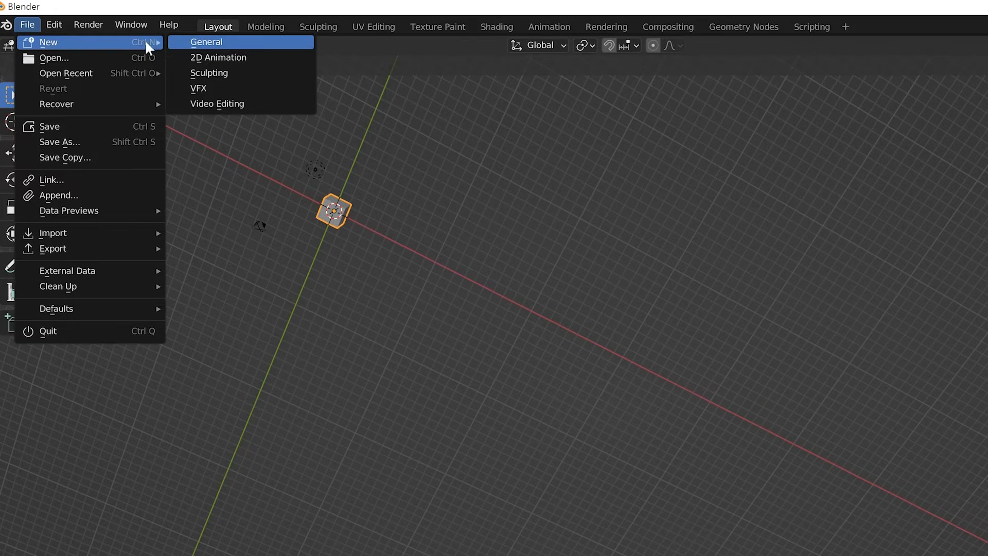
left_click(182, 36)
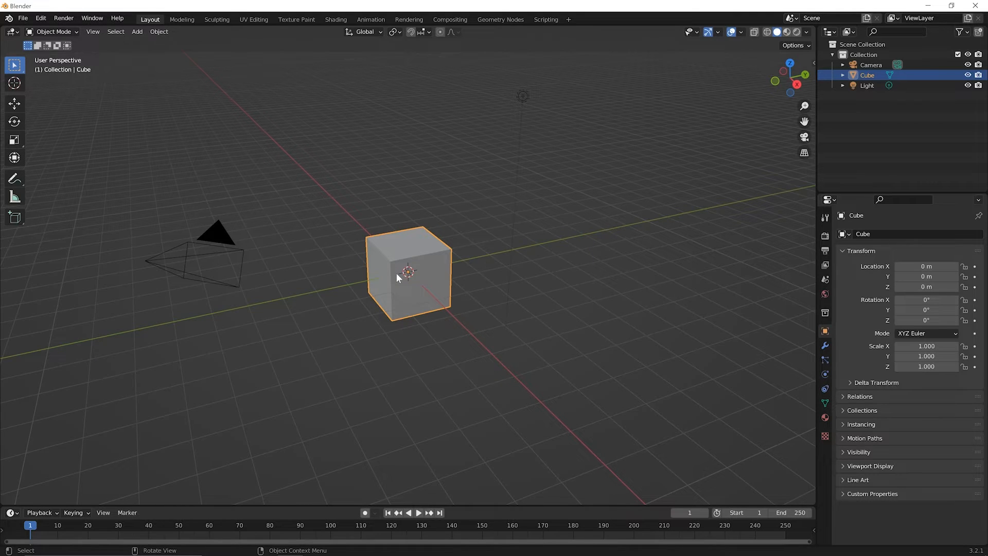
scroll(396, 273, "up", 1)
scroll(397, 273, "up", 1)
scroll(396, 272, "up", 2)
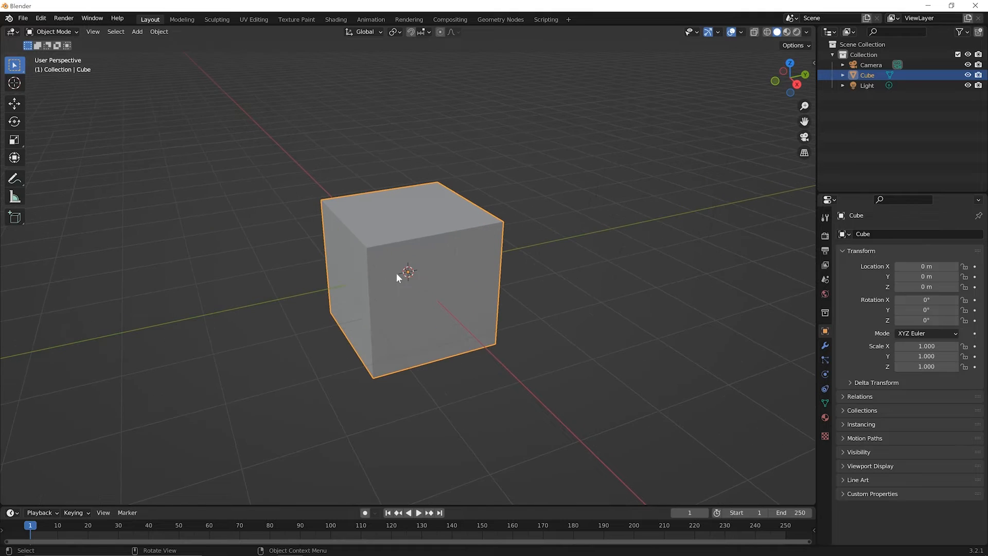
scroll(396, 277, "up", 1)
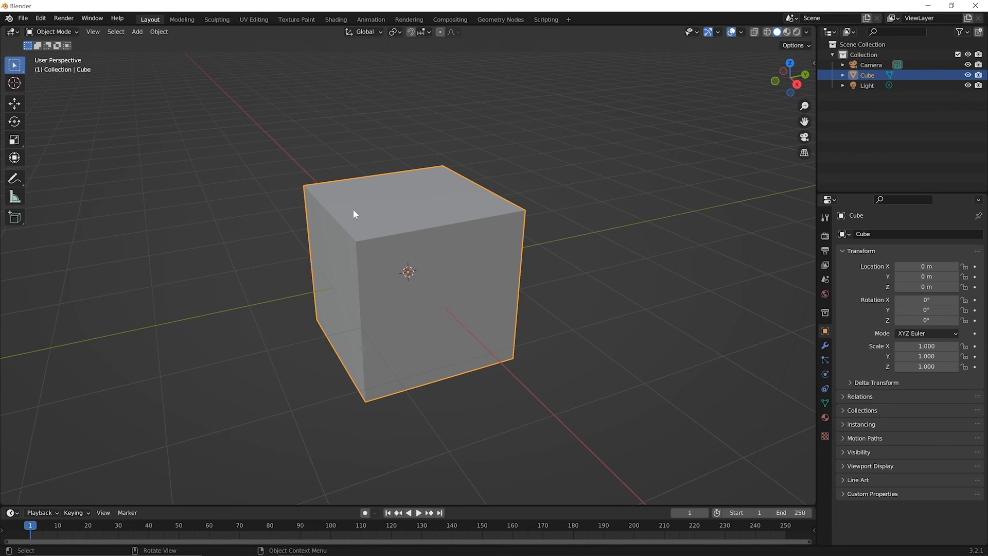
scroll(354, 210, "up", 1)
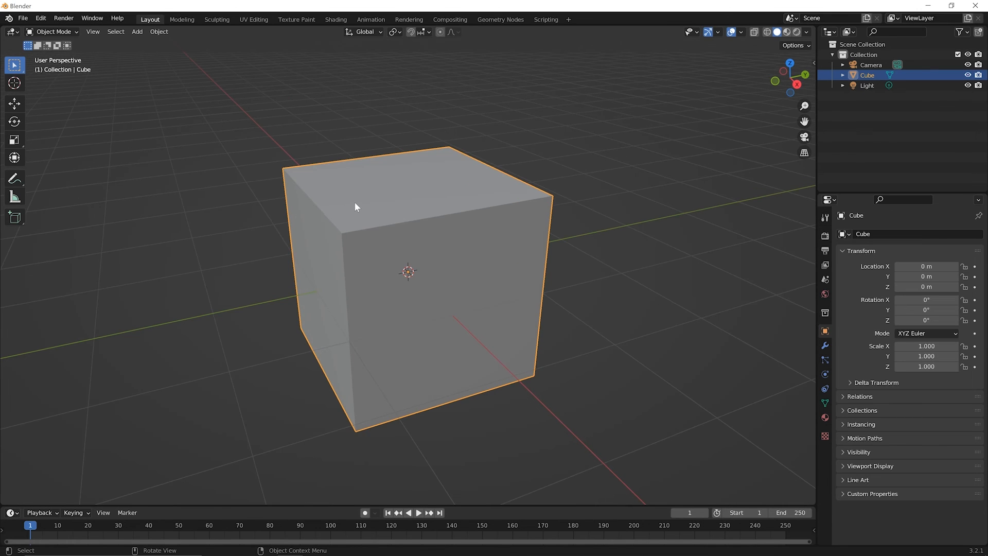